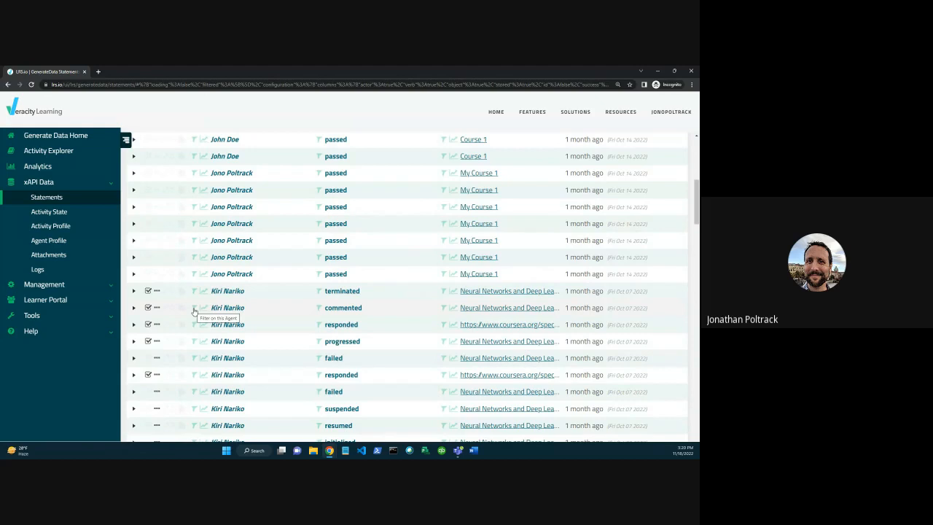
# Filter the statements by the learner in the "commented" row and by the neural networks course as object.
pyautogui.click(194, 309)
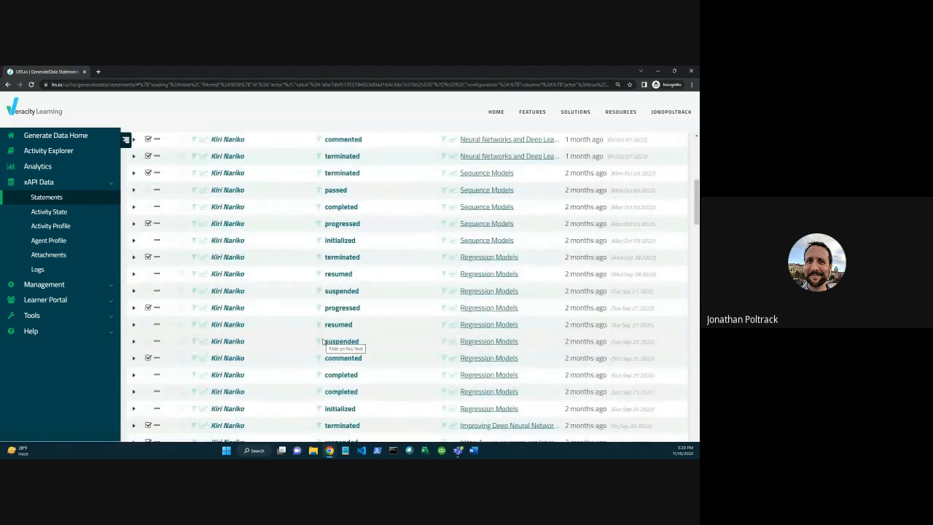
pyautogui.scroll(10, 323, 342)
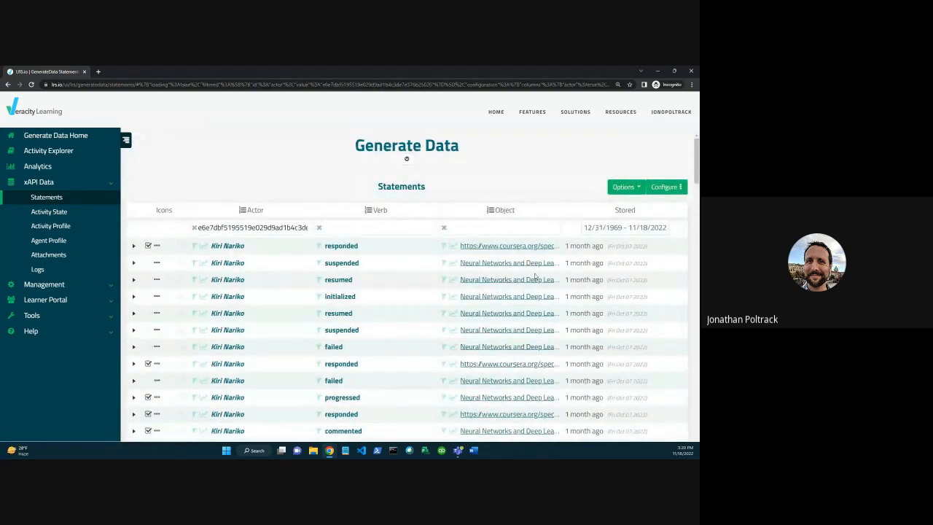
pyautogui.click(444, 283)
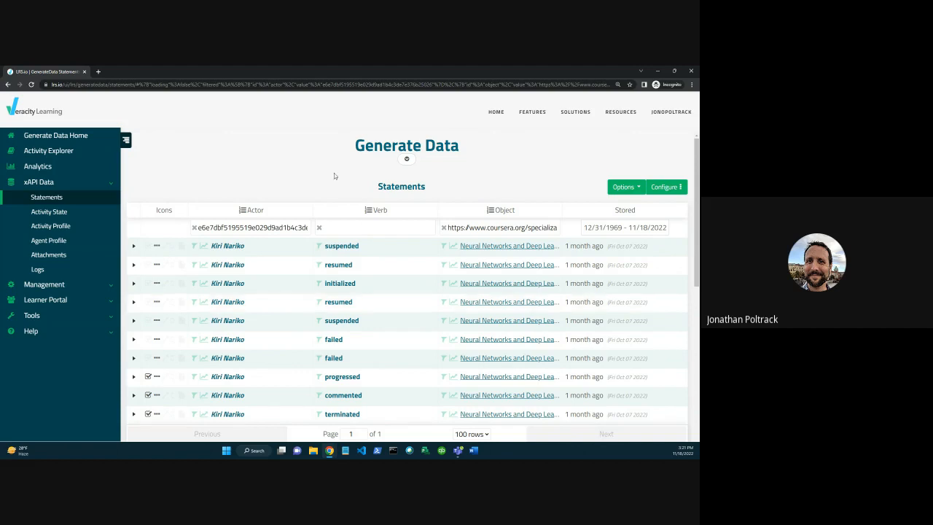
# Clear the actor and object filters from the statements table.
pyautogui.click(194, 228)
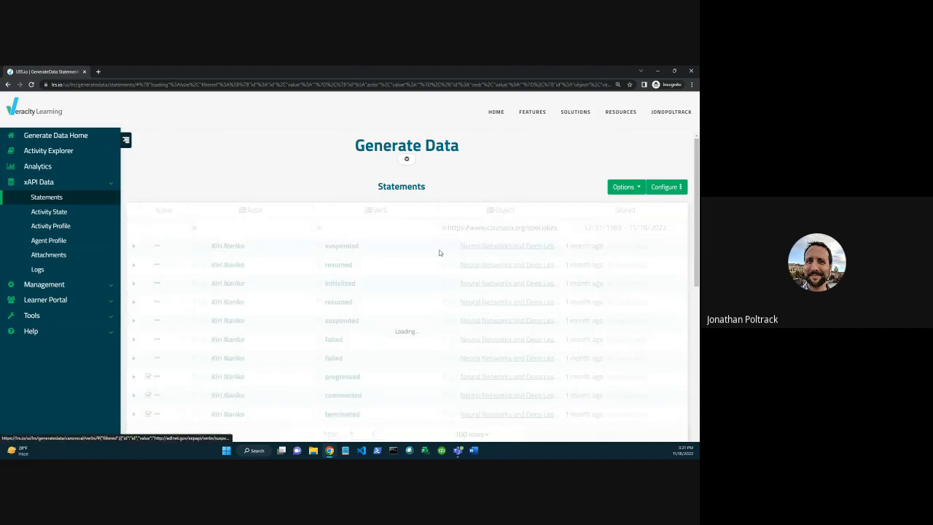
pyautogui.click(443, 228)
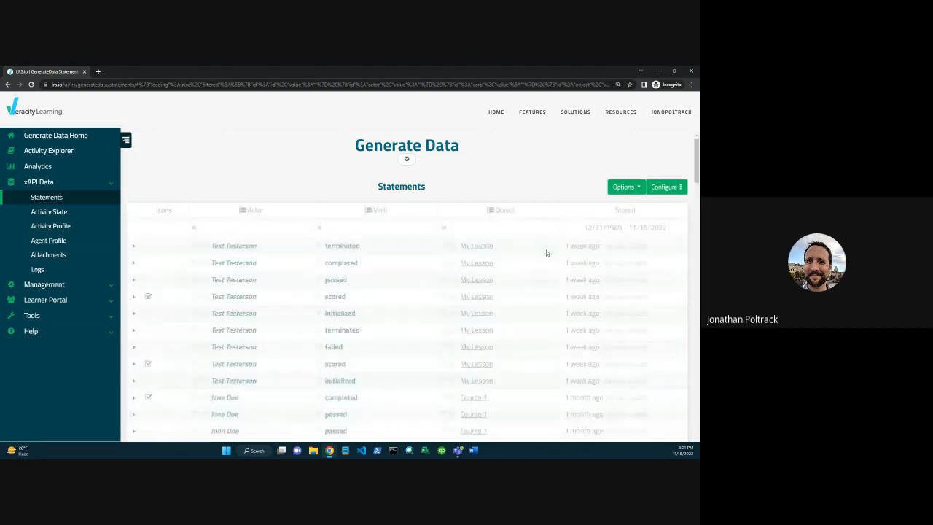
pyautogui.click(671, 191)
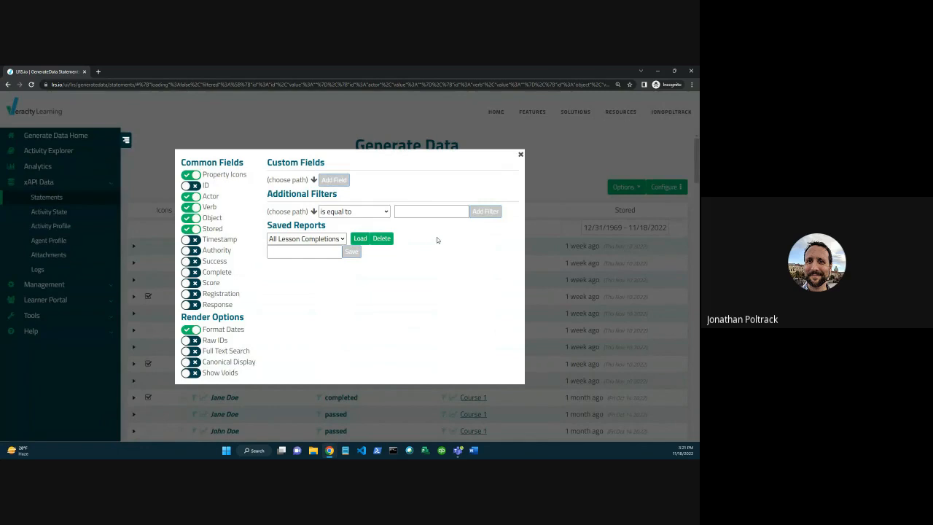
pyautogui.click(314, 213)
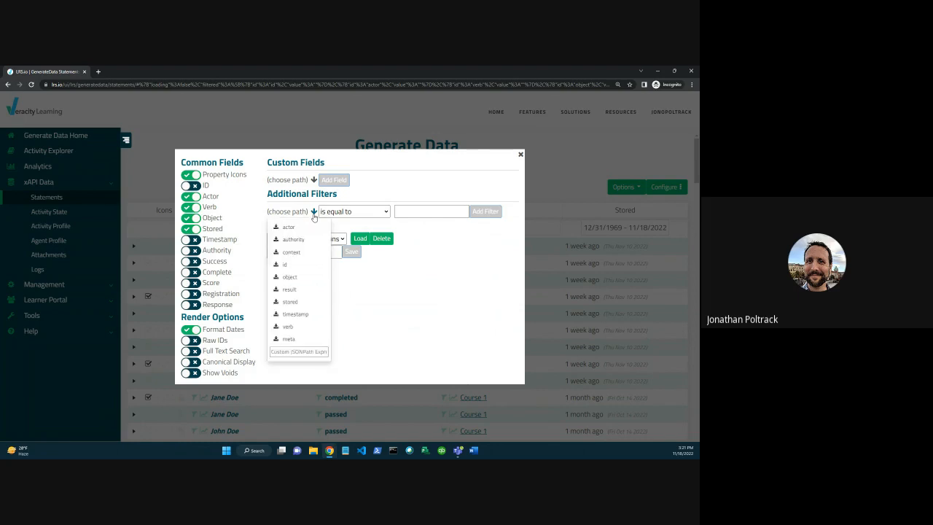
pyautogui.click(296, 280)
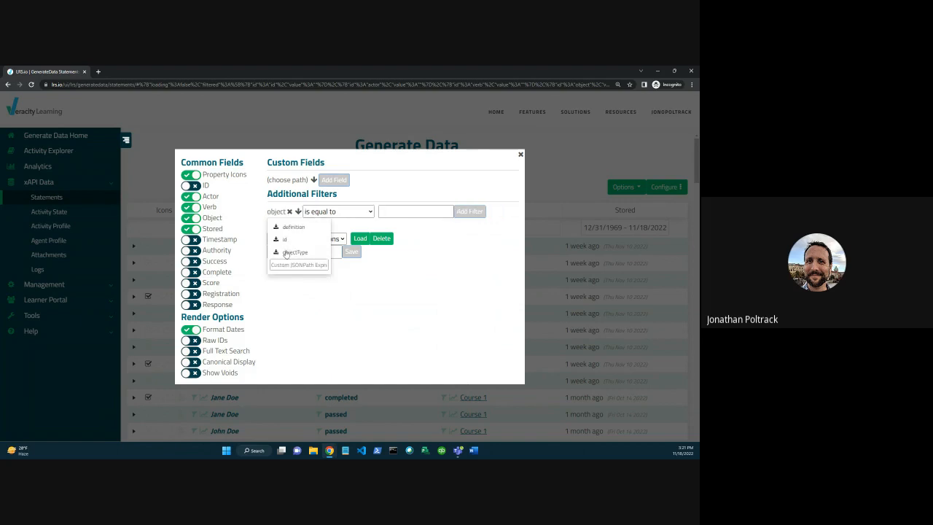
pyautogui.click(285, 242)
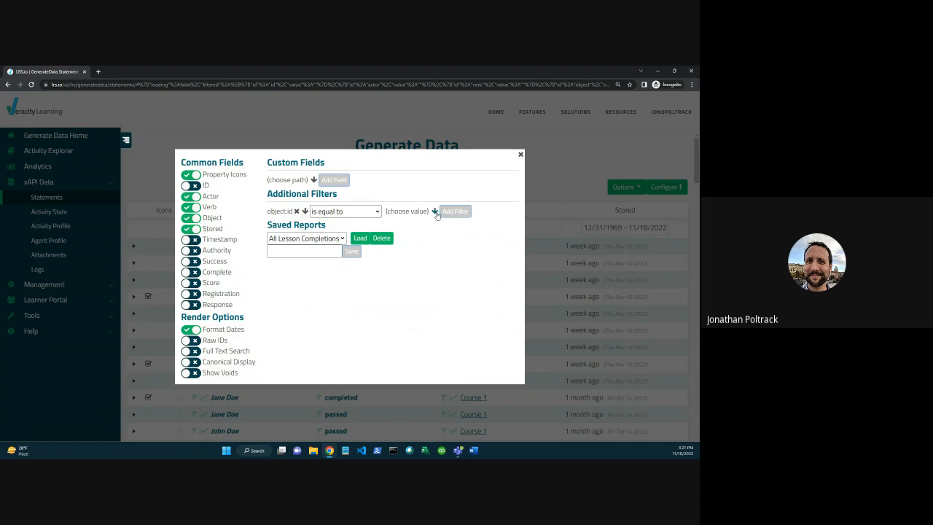
pyautogui.click(435, 211)
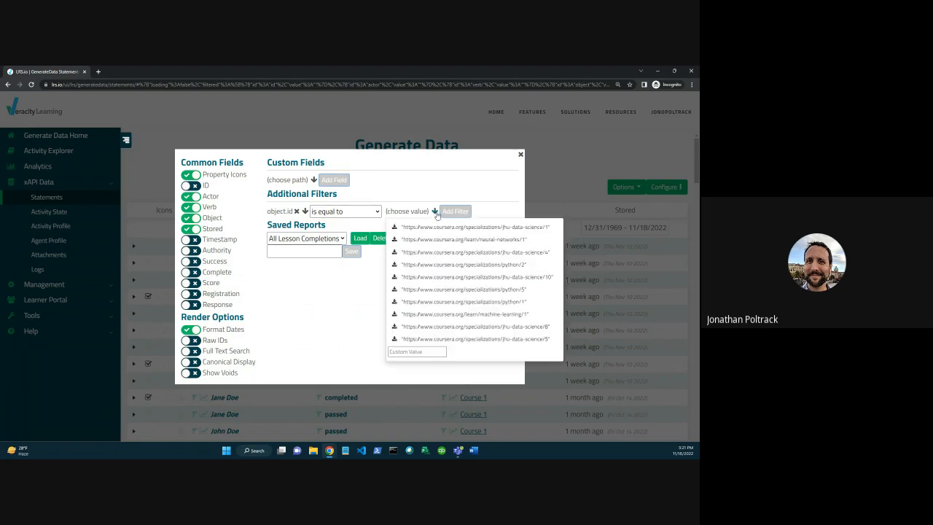
pyautogui.click(517, 232)
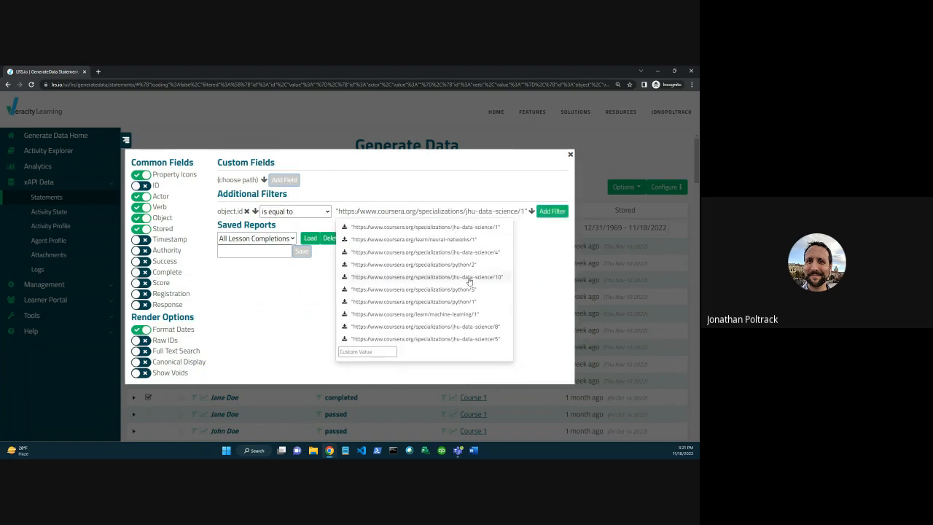
pyautogui.click(547, 209)
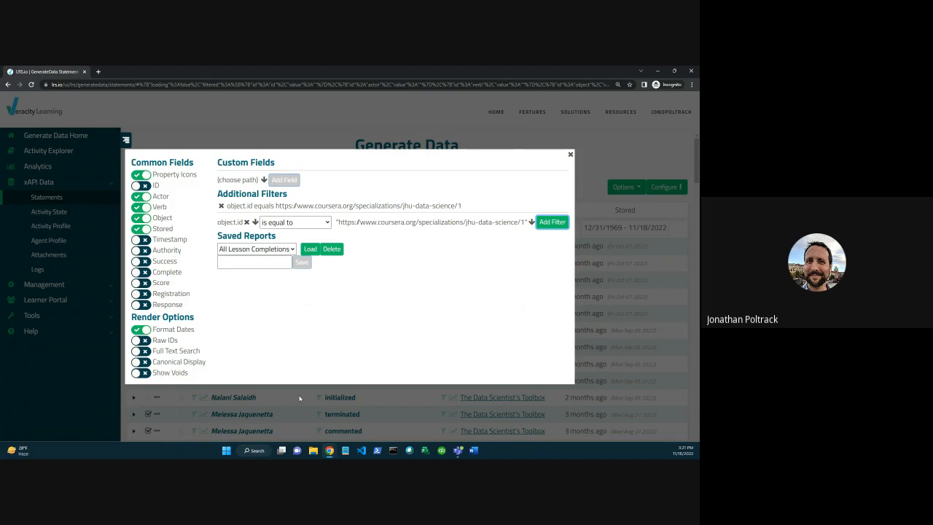
# Show the Score field as a column in the statements table and close the configuration dialog.
pyautogui.click(146, 284)
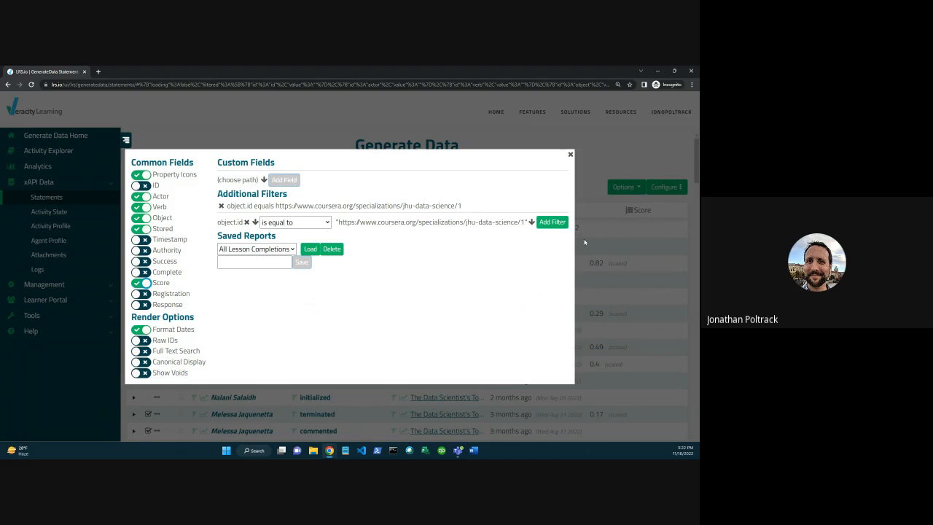
pyautogui.click(570, 156)
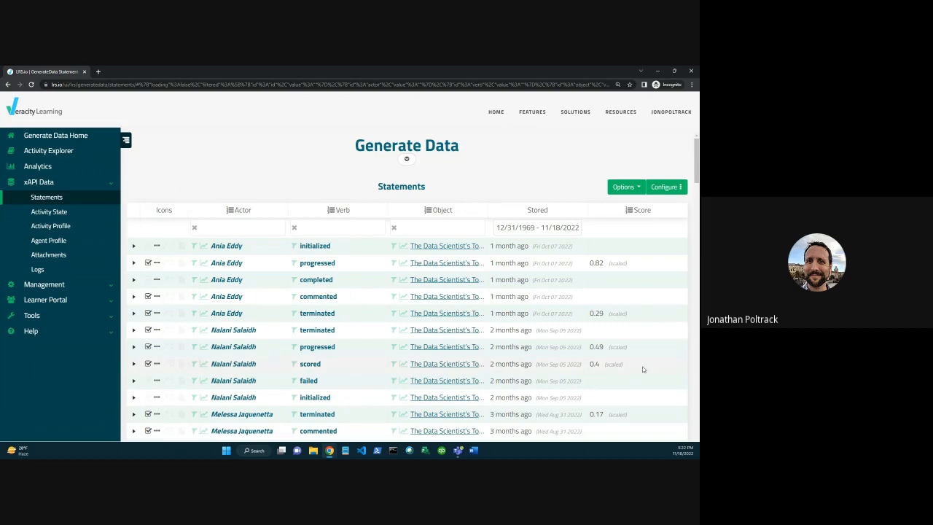
# Add a second additional filter where result.score.scaled is less than .75, and return to the statements table.
pyautogui.click(663, 186)
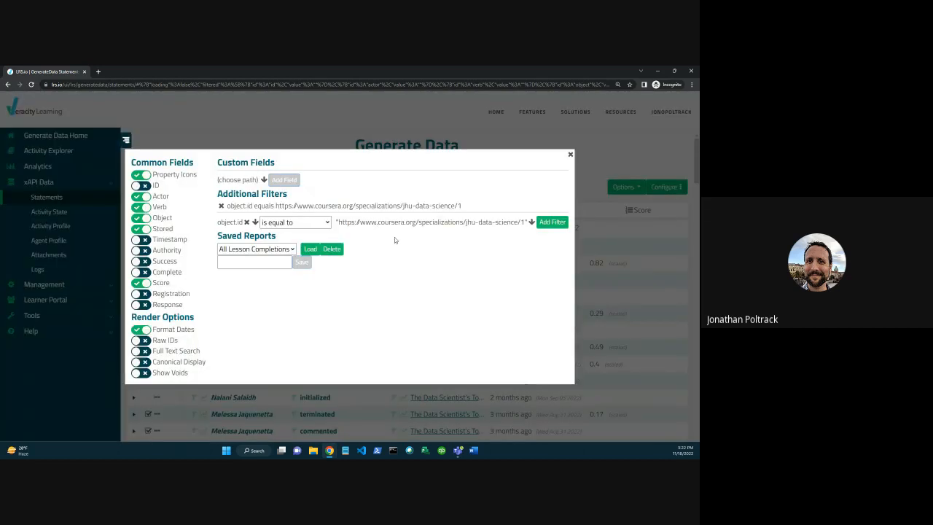
pyautogui.click(254, 222)
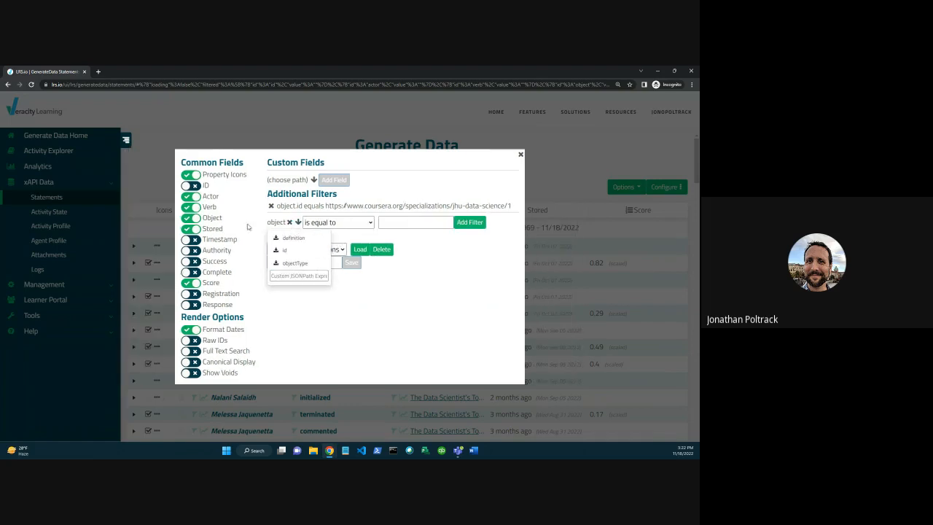
pyautogui.click(289, 223)
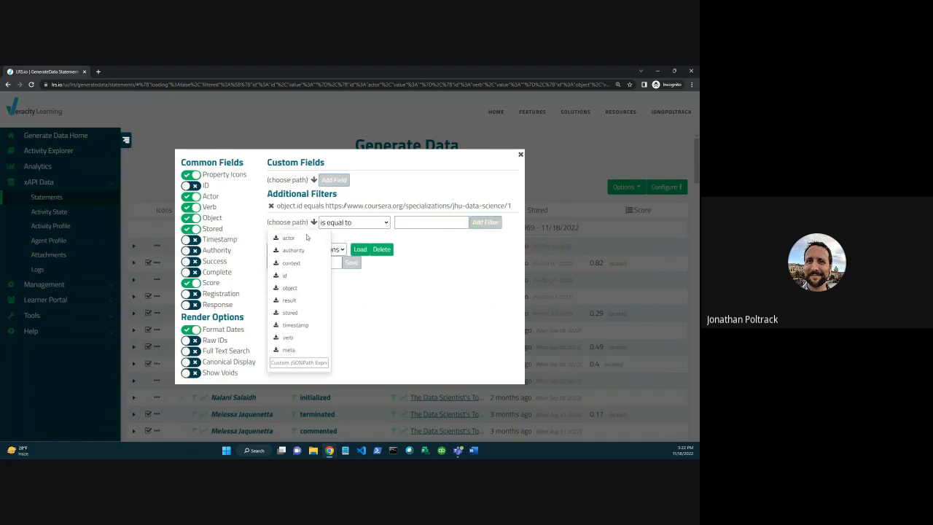
pyautogui.click(291, 301)
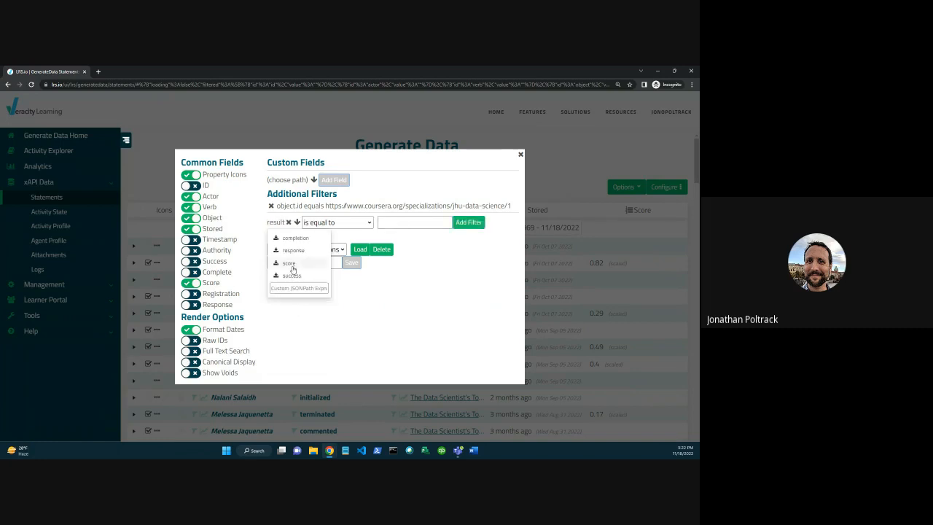
pyautogui.click(292, 265)
pyautogui.click(292, 275)
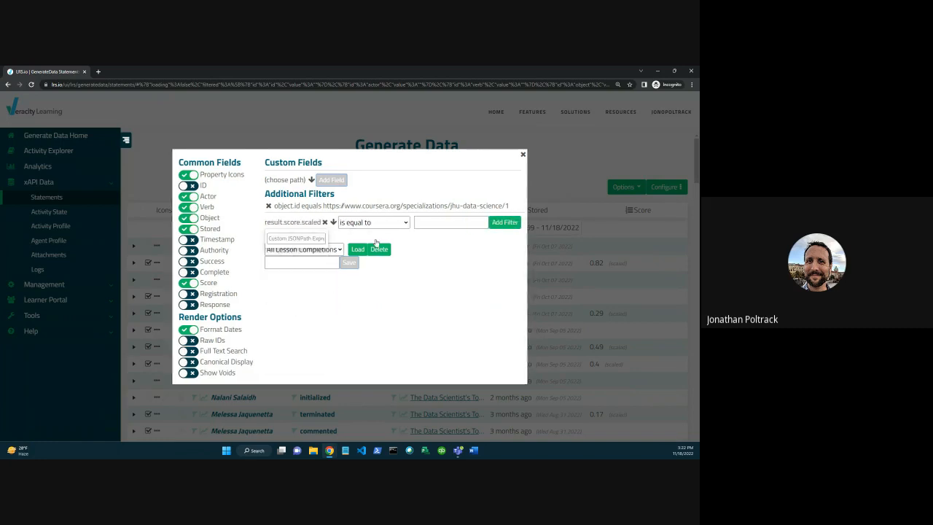
pyautogui.click(374, 227)
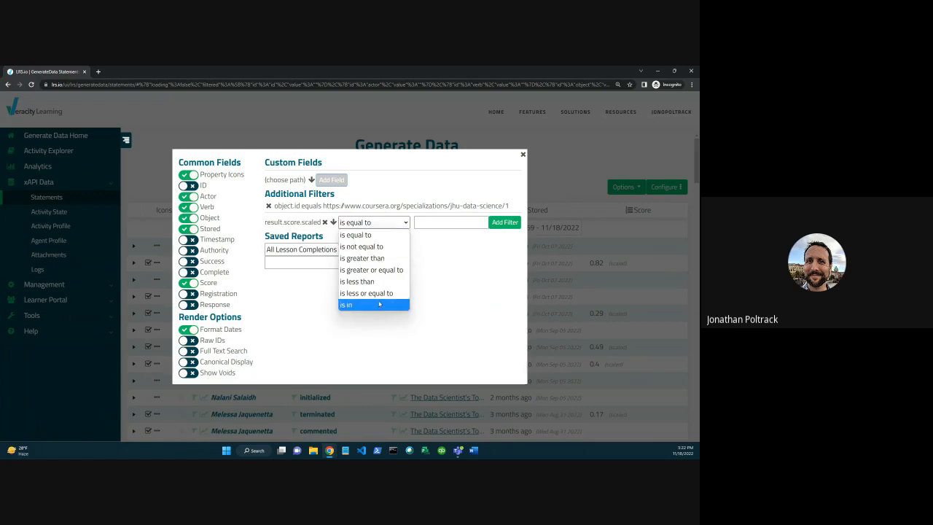
pyautogui.click(364, 281)
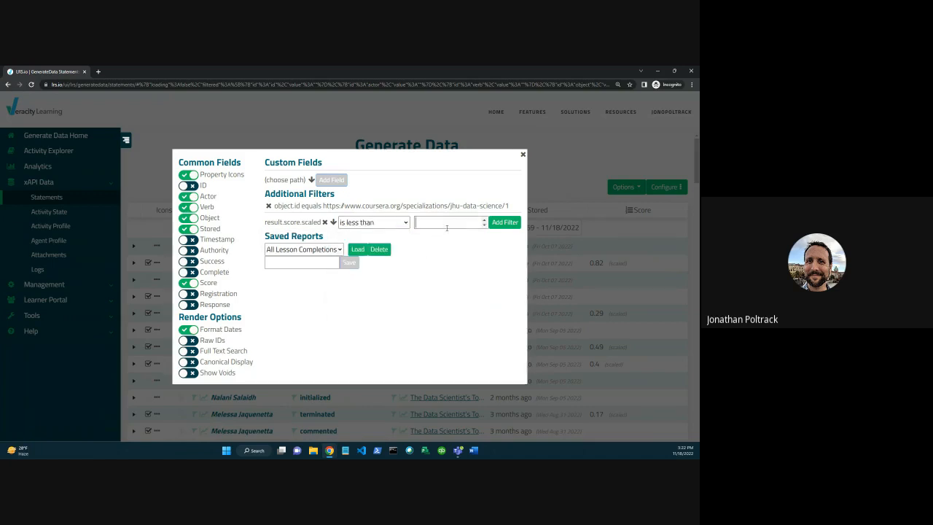
pyautogui.write('.75')
pyautogui.click(505, 223)
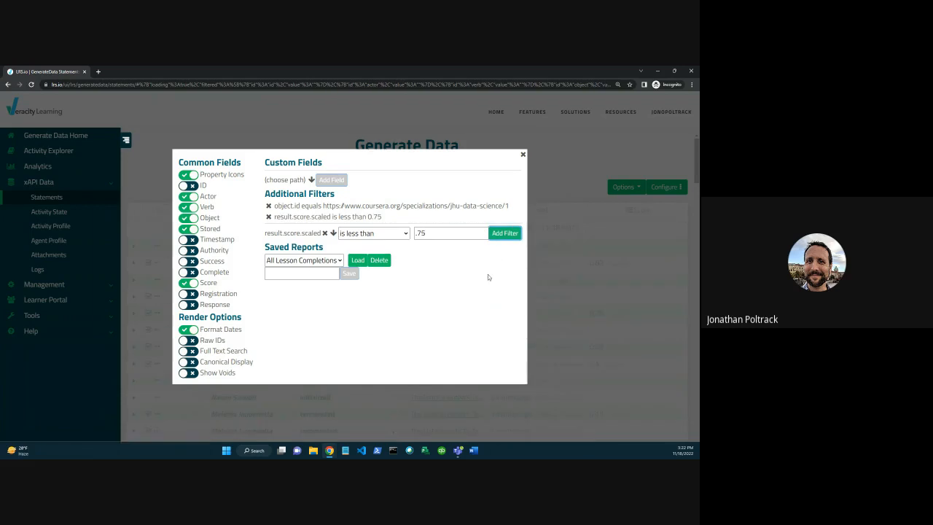
pyautogui.click(523, 155)
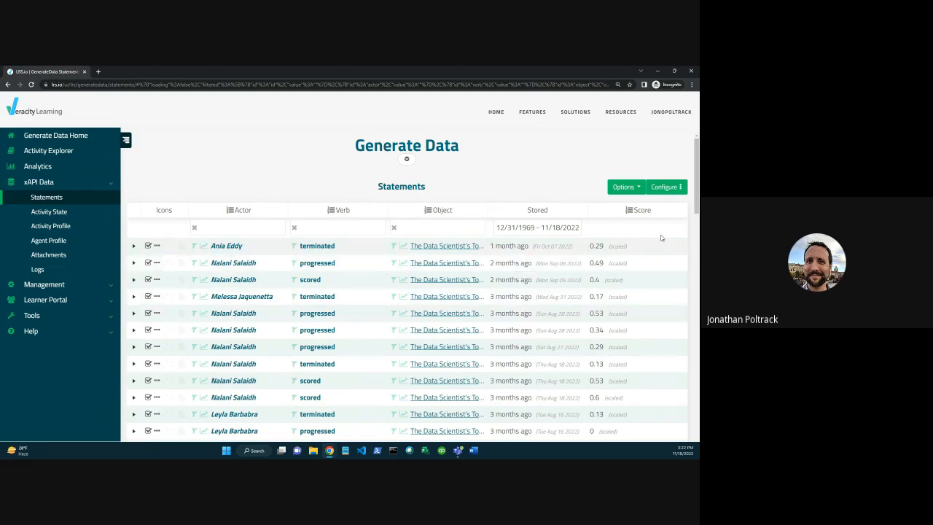
# Remove the scaled score and object.id filters, and clear the path in the new filter row.
pyautogui.click(668, 188)
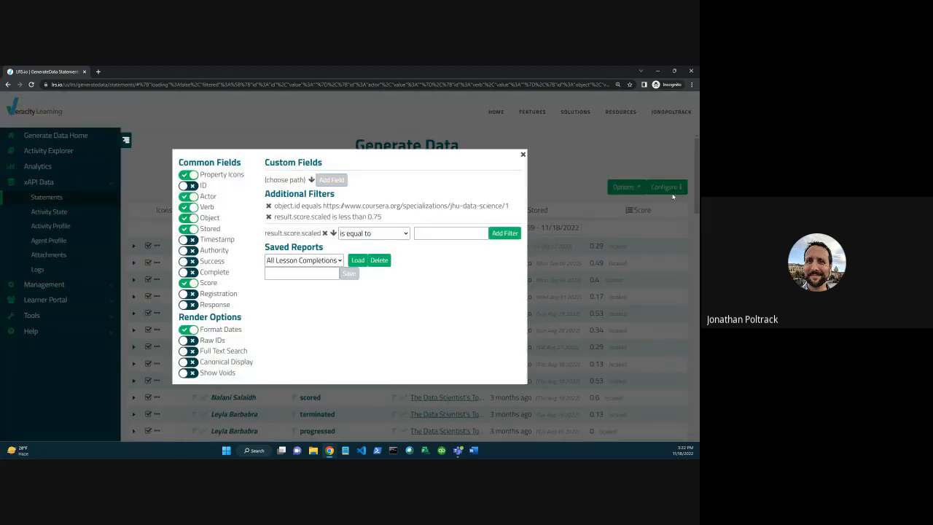
pyautogui.click(269, 217)
pyautogui.click(268, 205)
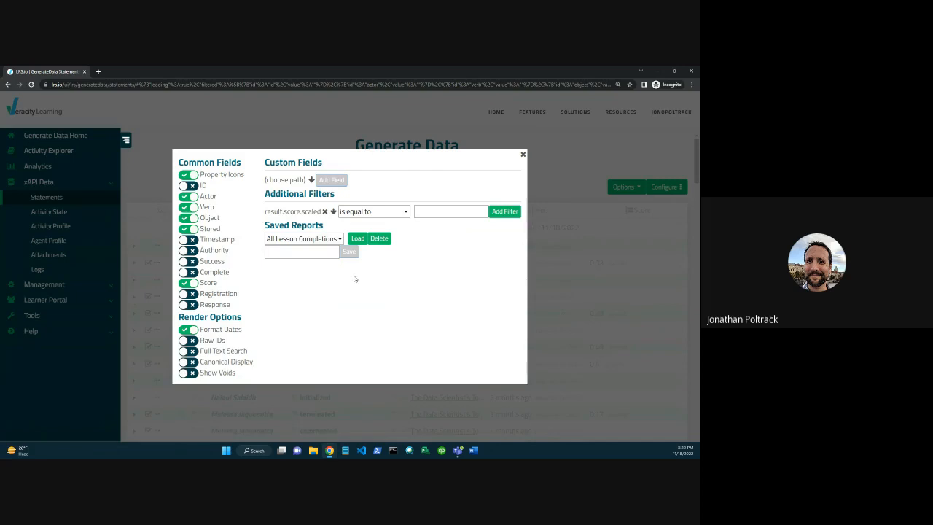
pyautogui.click(333, 211)
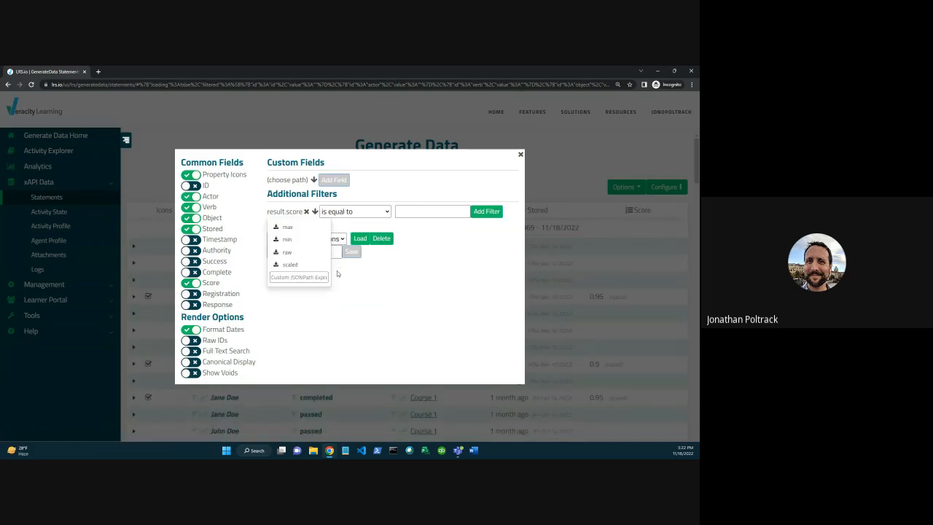
pyautogui.click(306, 211)
pyautogui.click(290, 211)
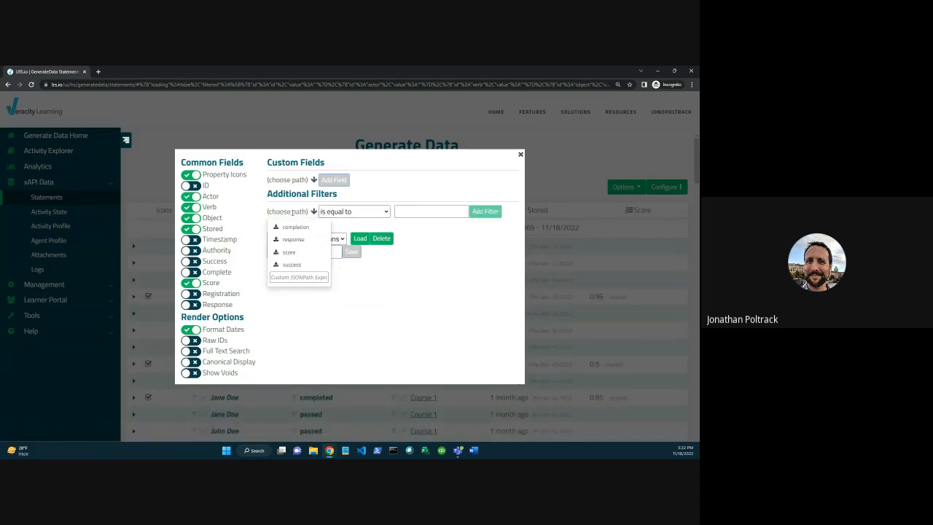
pyautogui.click(395, 337)
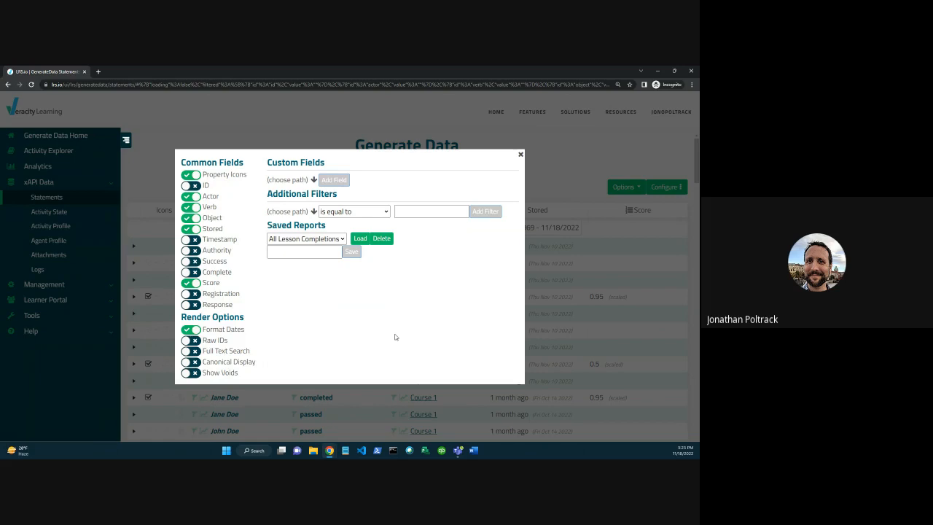
pyautogui.click(313, 212)
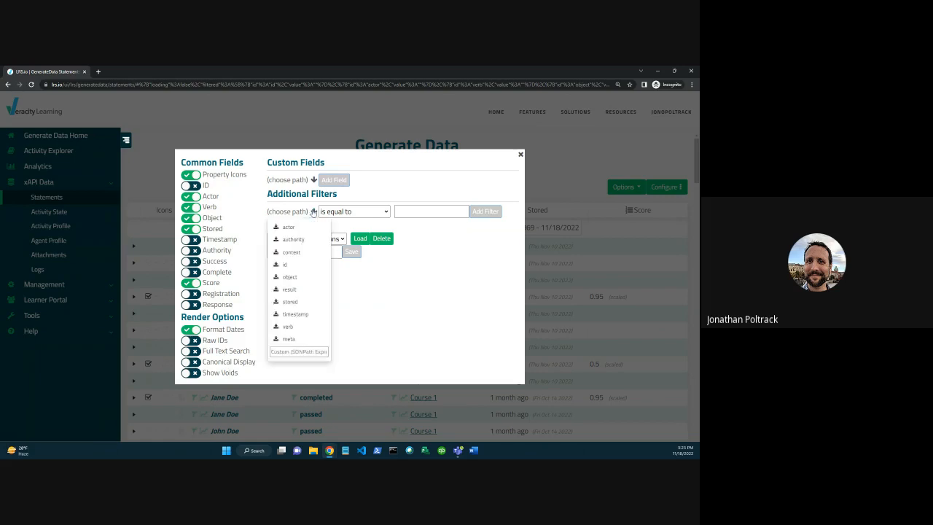
pyautogui.click(289, 325)
pyautogui.click(283, 240)
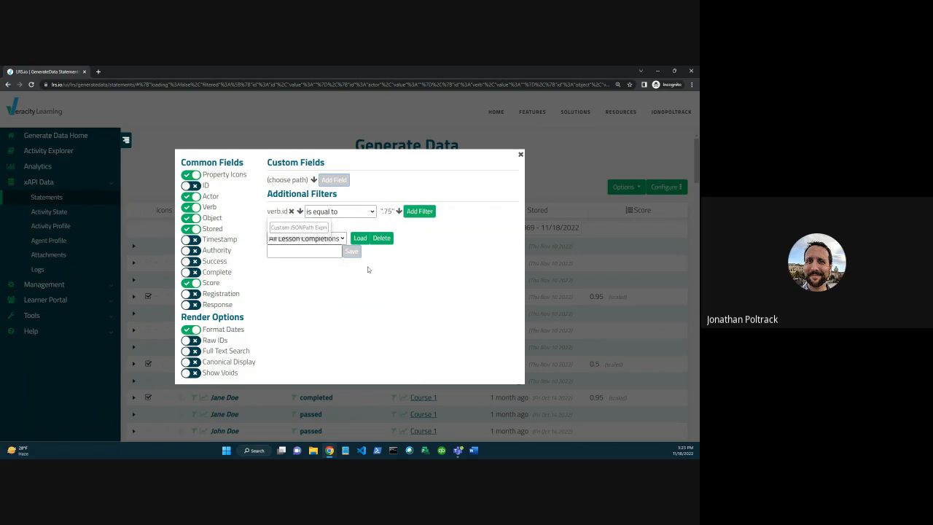
pyautogui.click(357, 214)
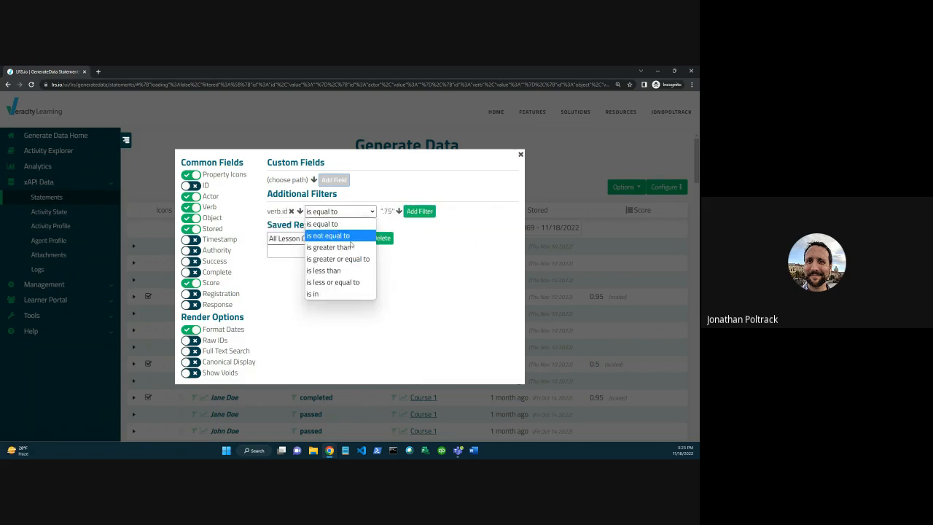
pyautogui.click(328, 235)
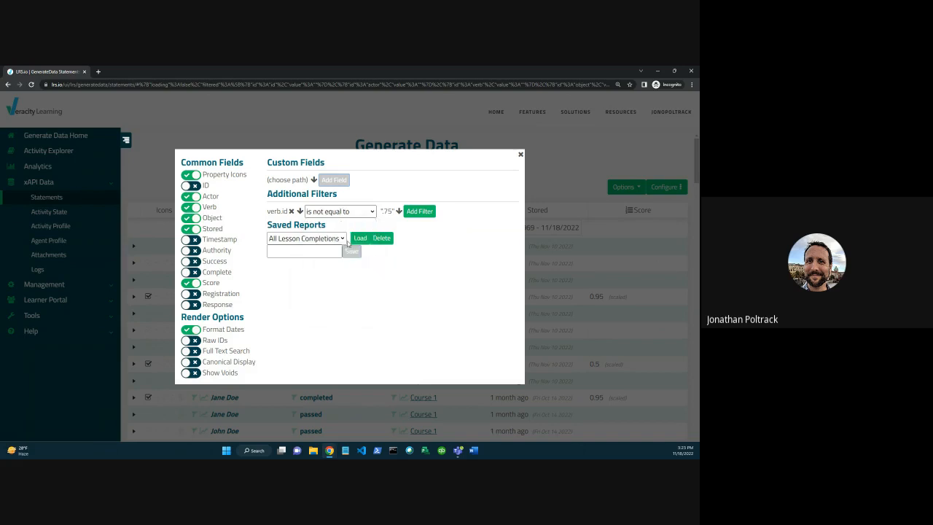
pyautogui.click(399, 211)
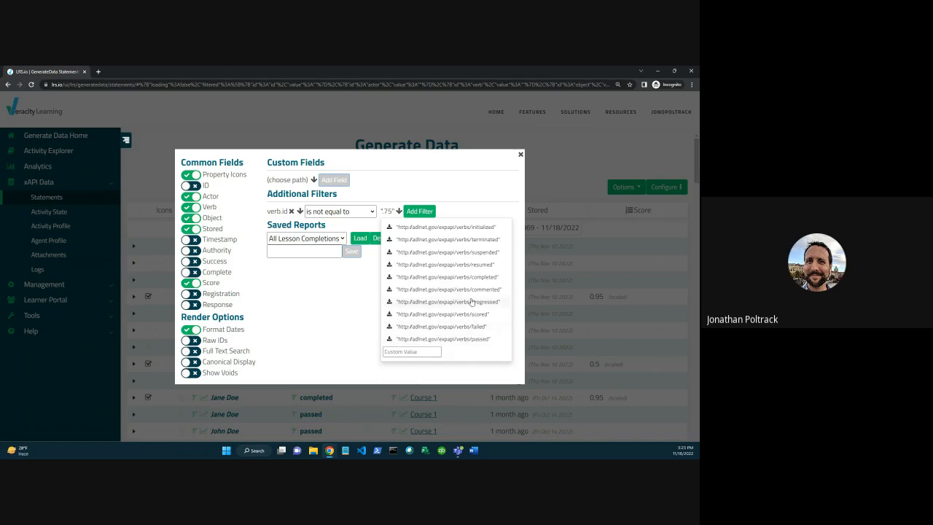
pyautogui.click(479, 338)
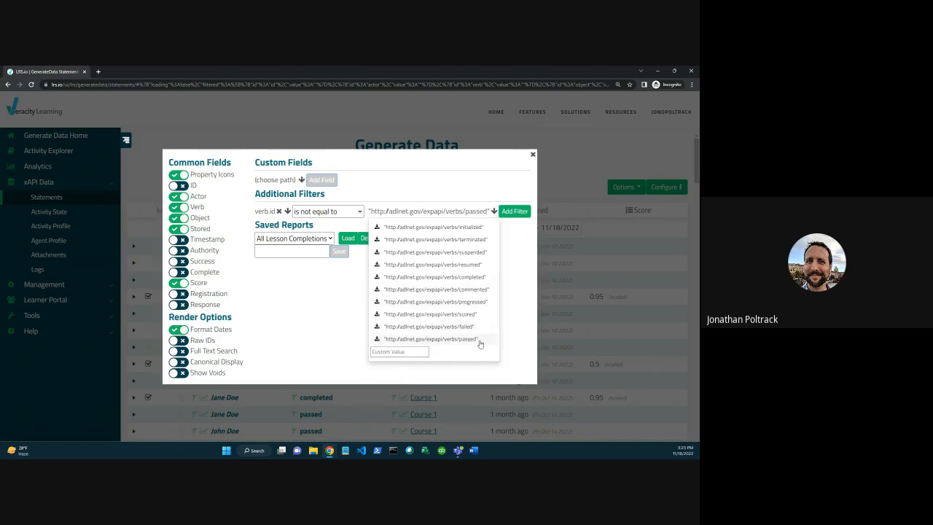
pyautogui.click(515, 213)
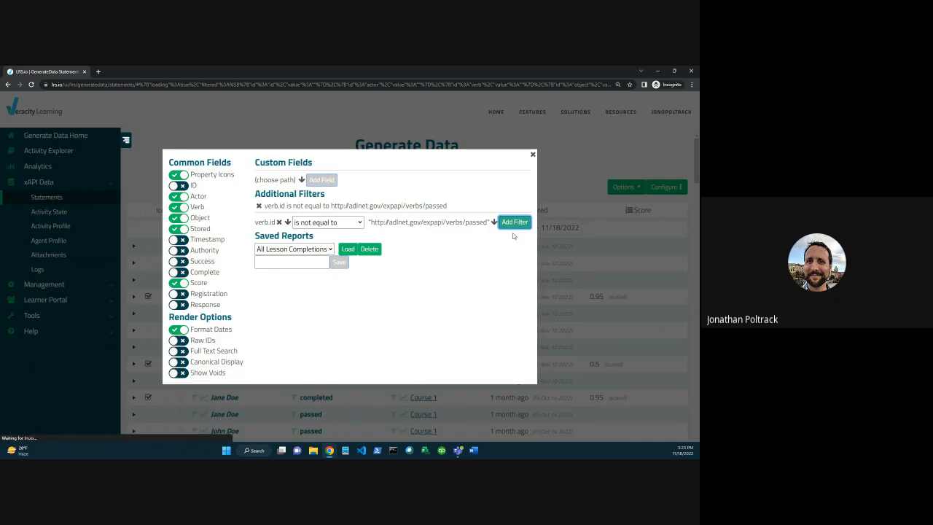
pyautogui.click(533, 156)
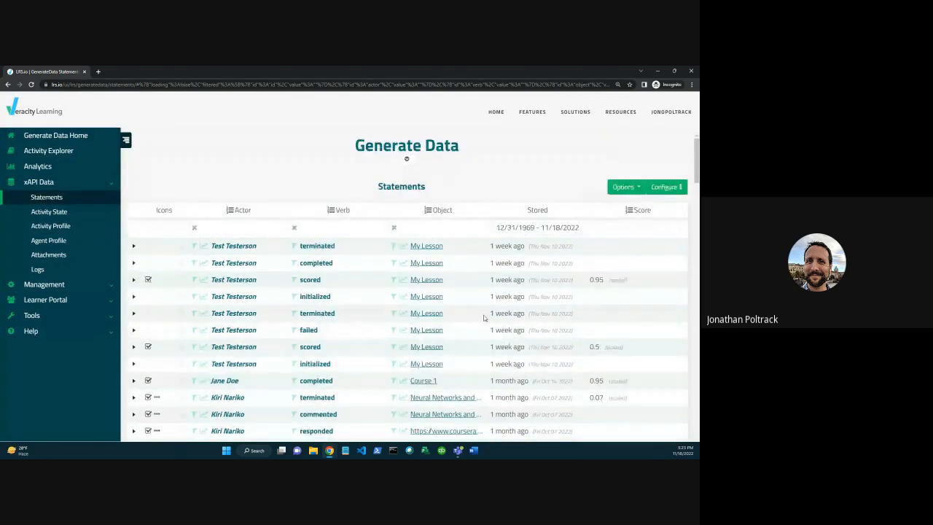
pyautogui.scroll(-3, 484, 318)
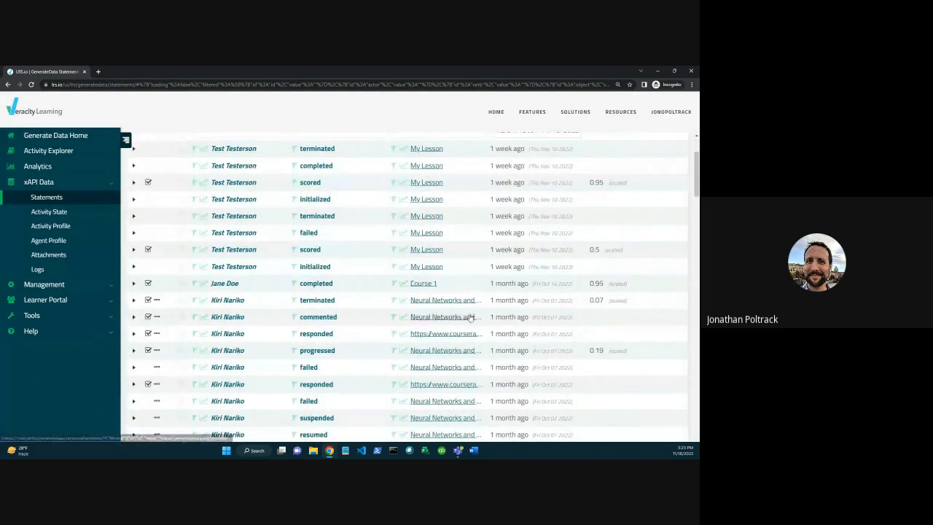